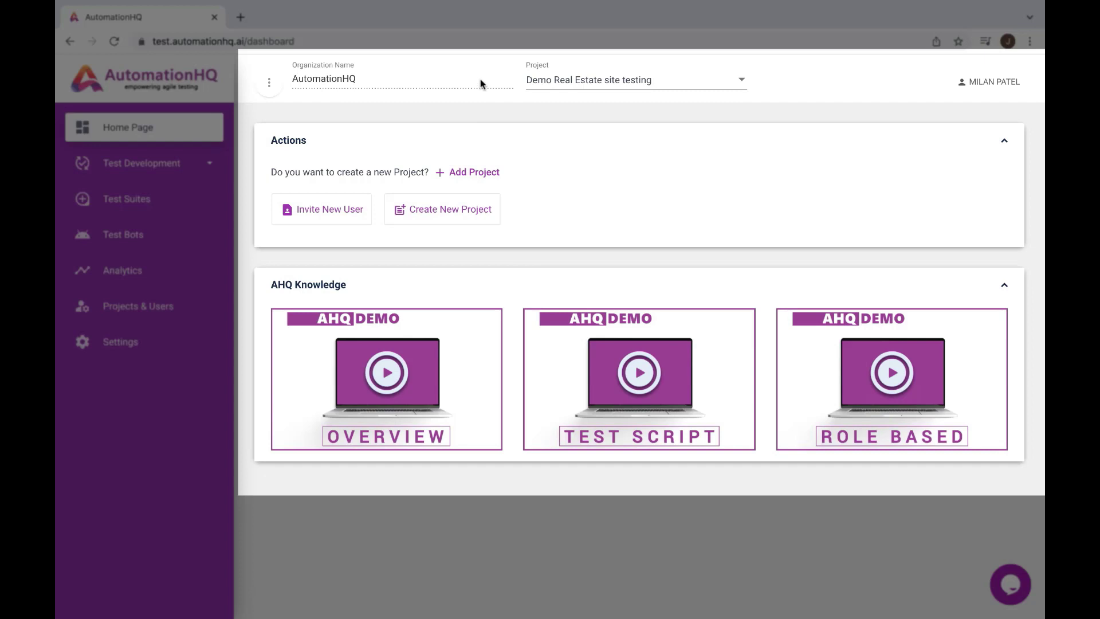
# Step: Open the project list and close it, staying on the Demo Real Estate site testing project
pyautogui.click(706, 84)
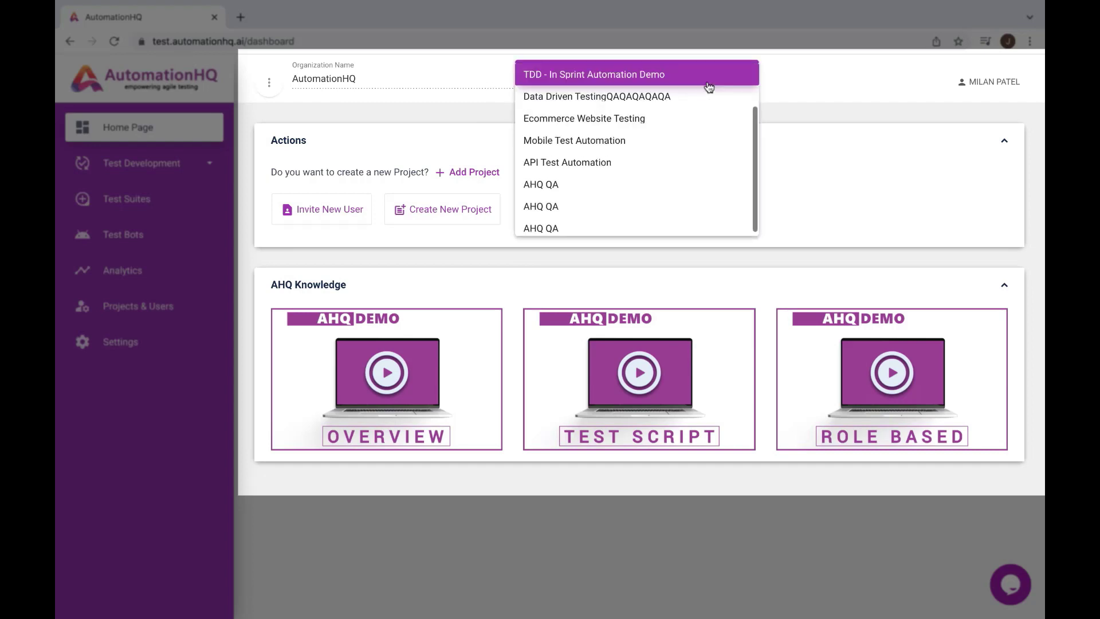
pyautogui.click(790, 118)
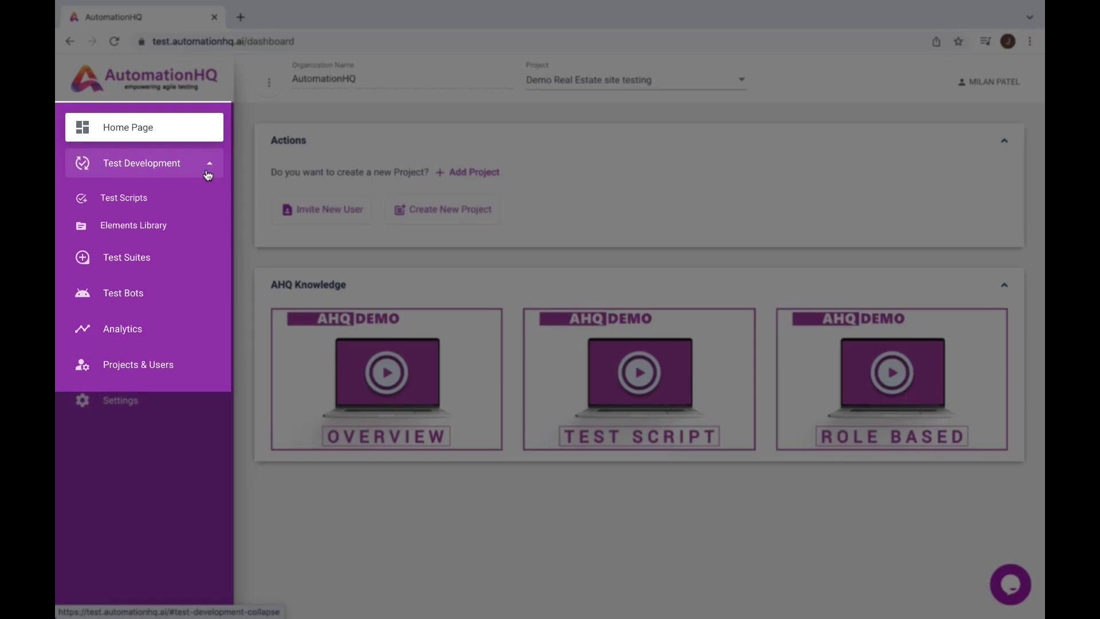
# Step: Check the City Dropdown locator strategies and element types on the Home Page, then close without changes
pyautogui.click(198, 228)
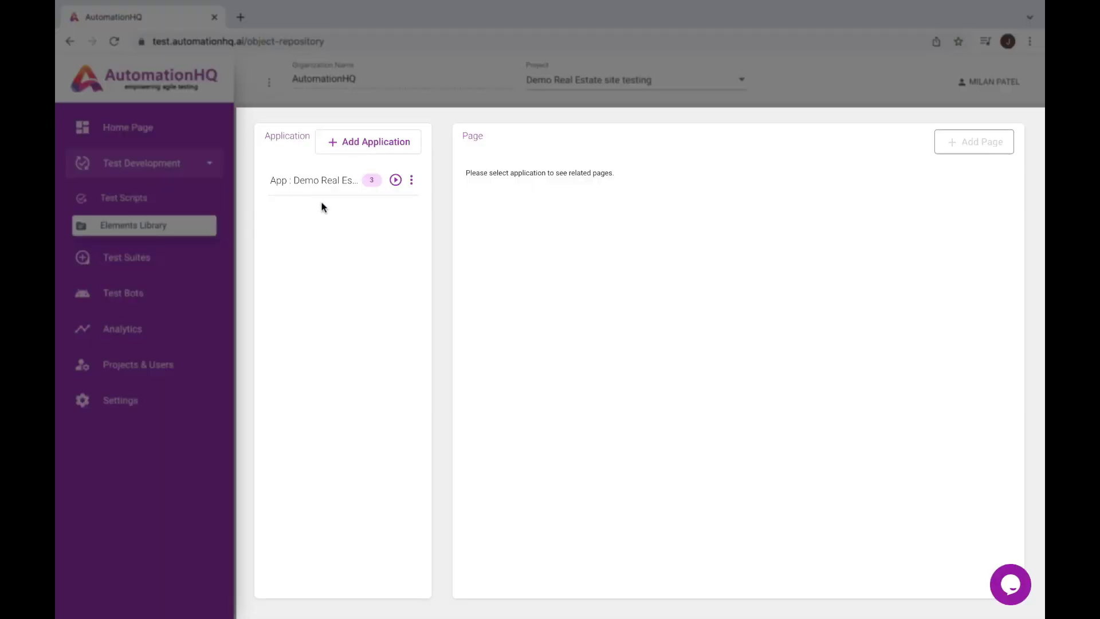
pyautogui.click(324, 182)
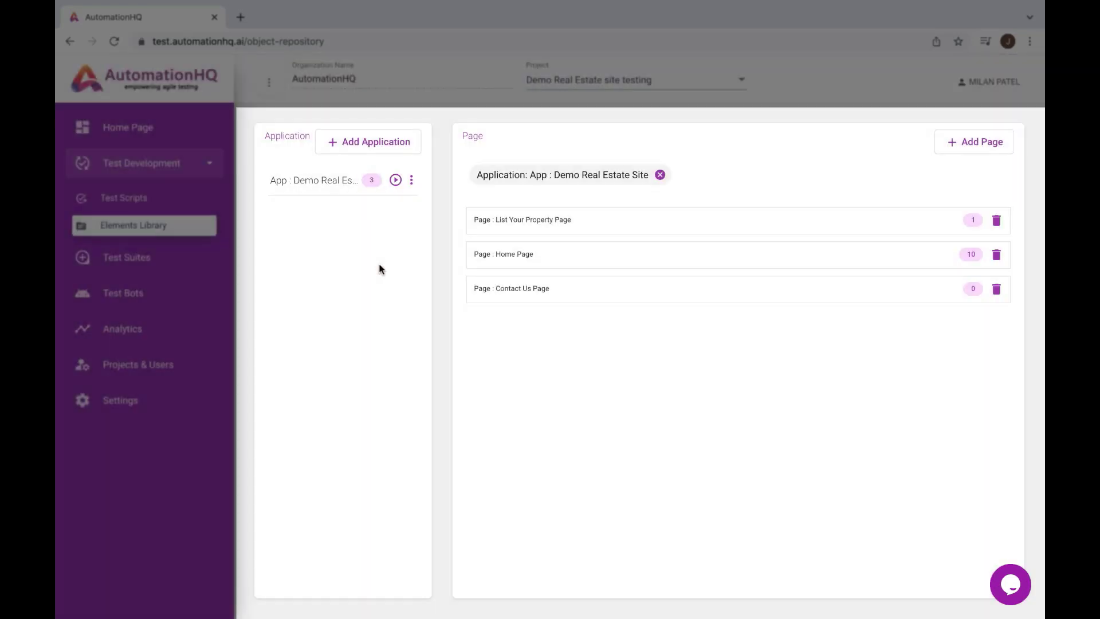
pyautogui.click(515, 259)
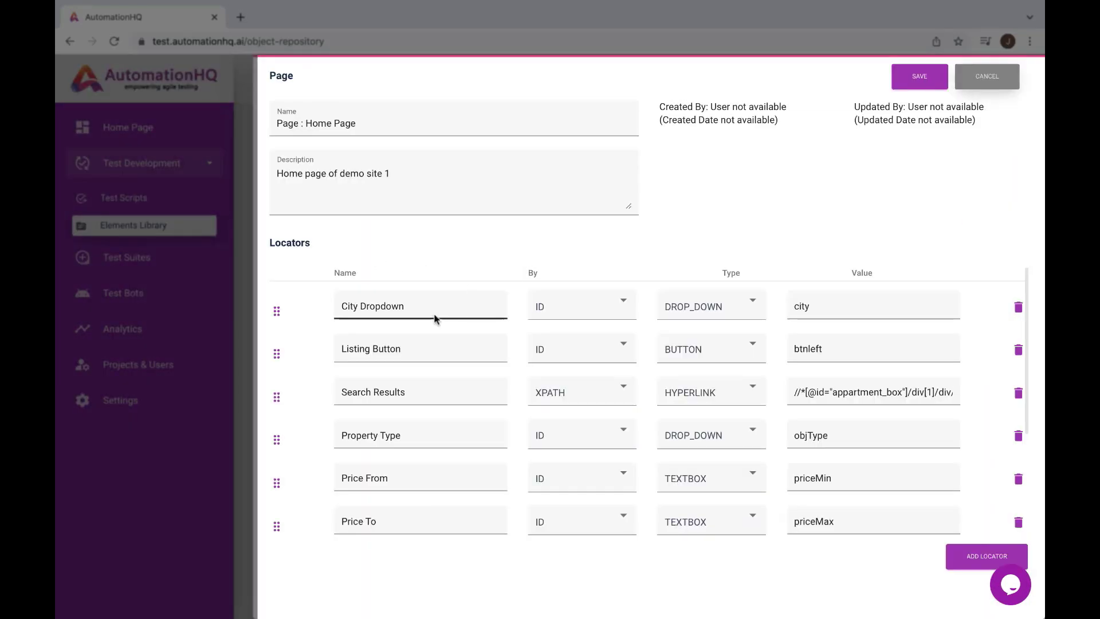
pyautogui.click(623, 305)
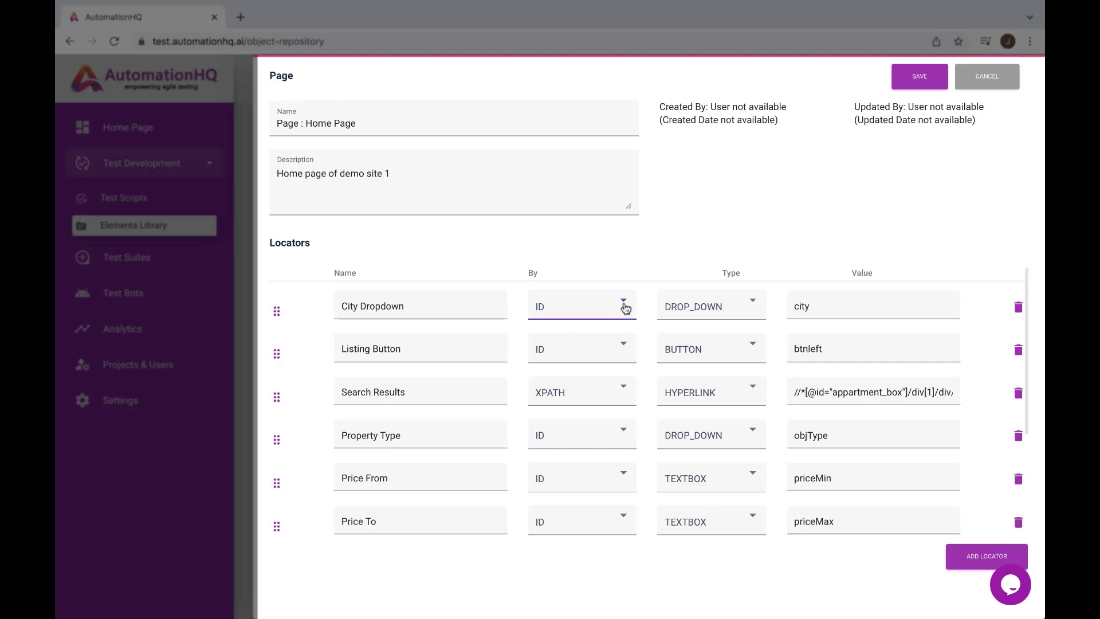
pyautogui.click(739, 307)
pyautogui.click(748, 307)
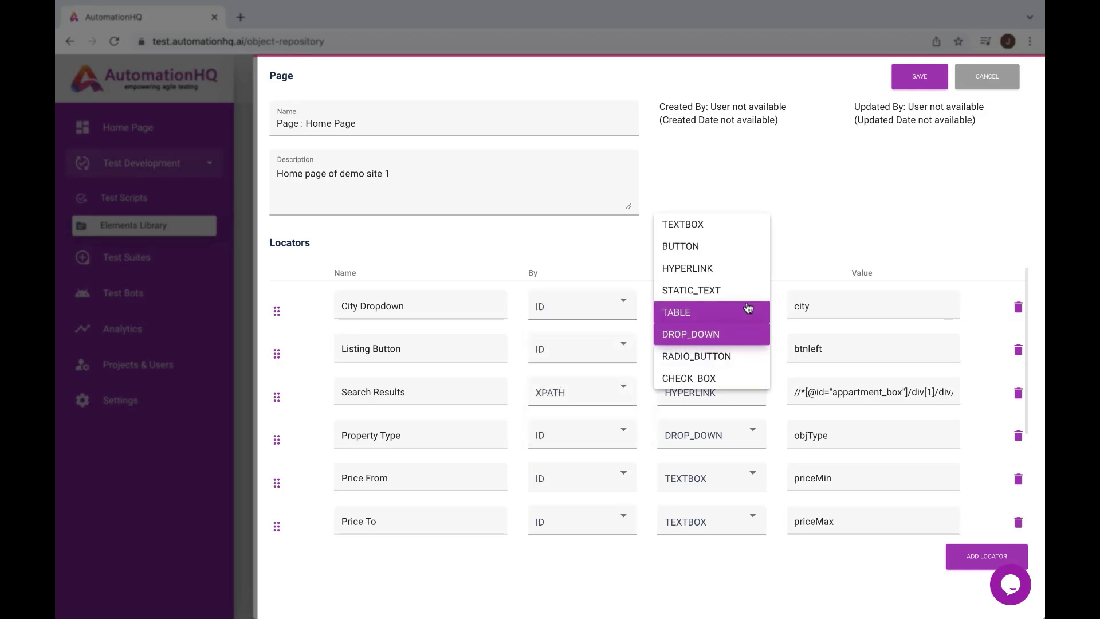
pyautogui.click(823, 259)
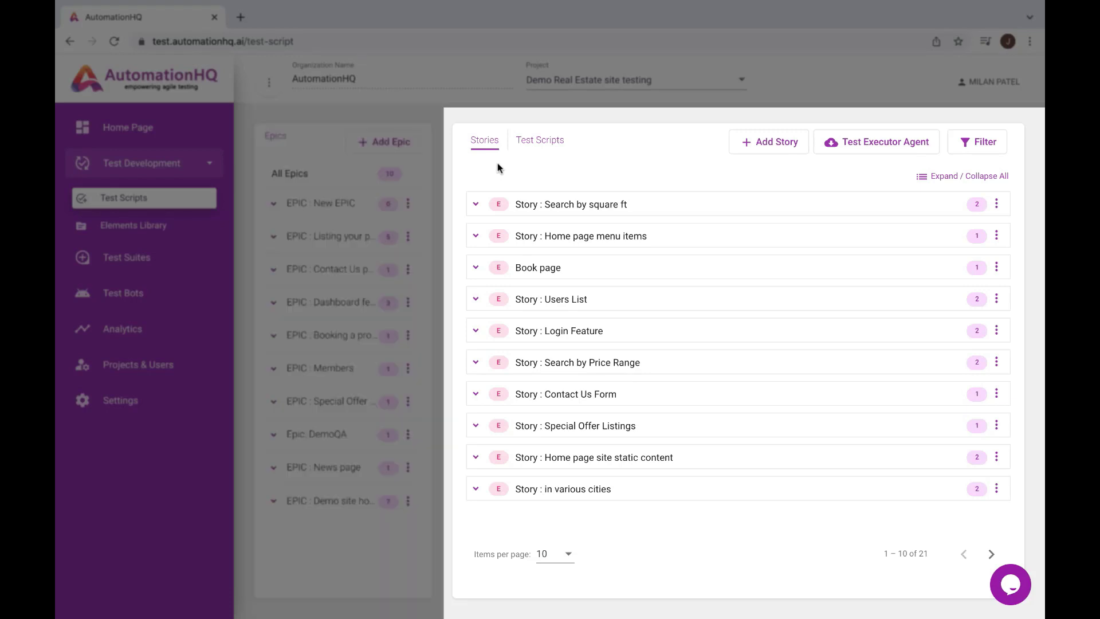
# Step: Add a 'Click on button with name start with' step as step 1 of Simple Book page and save
pyautogui.click(475, 270)
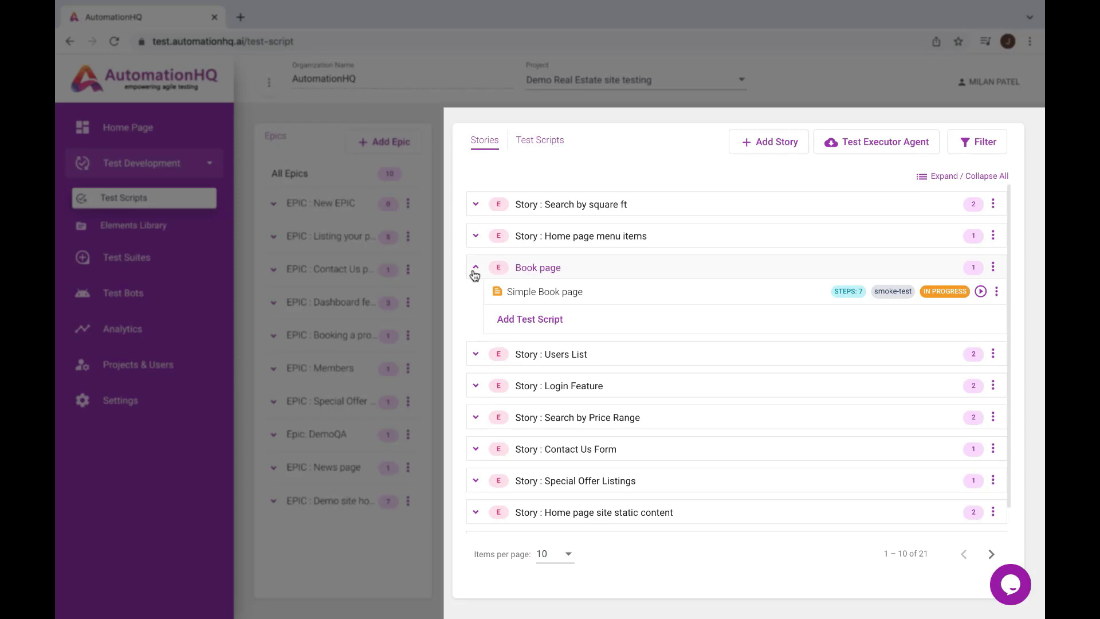
pyautogui.click(551, 295)
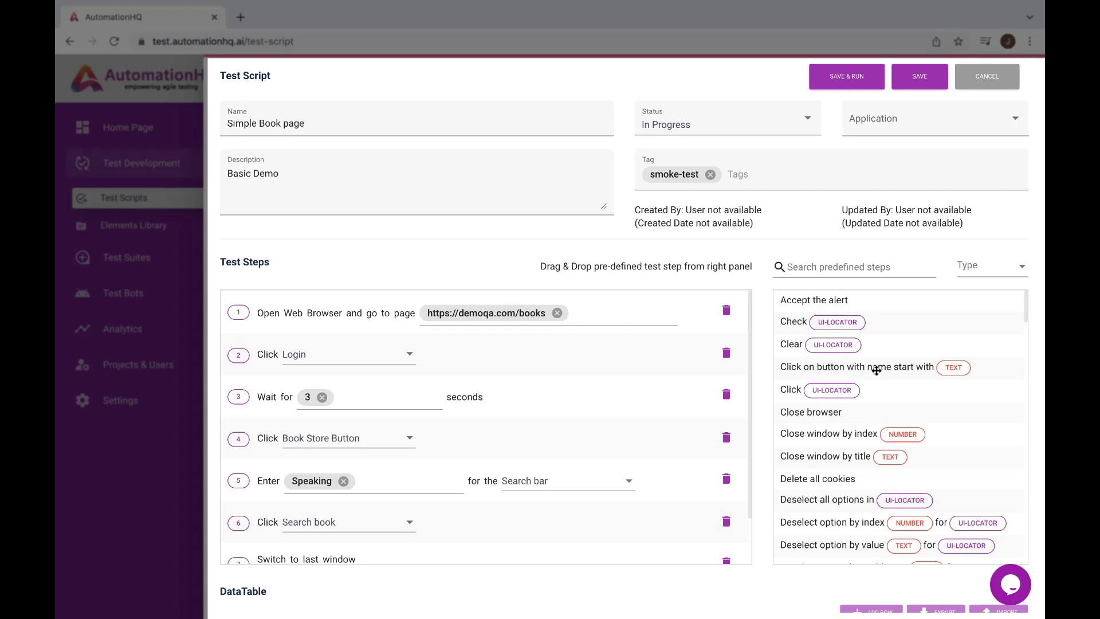
pyautogui.moveTo(877, 371); pyautogui.dragTo(589, 310)
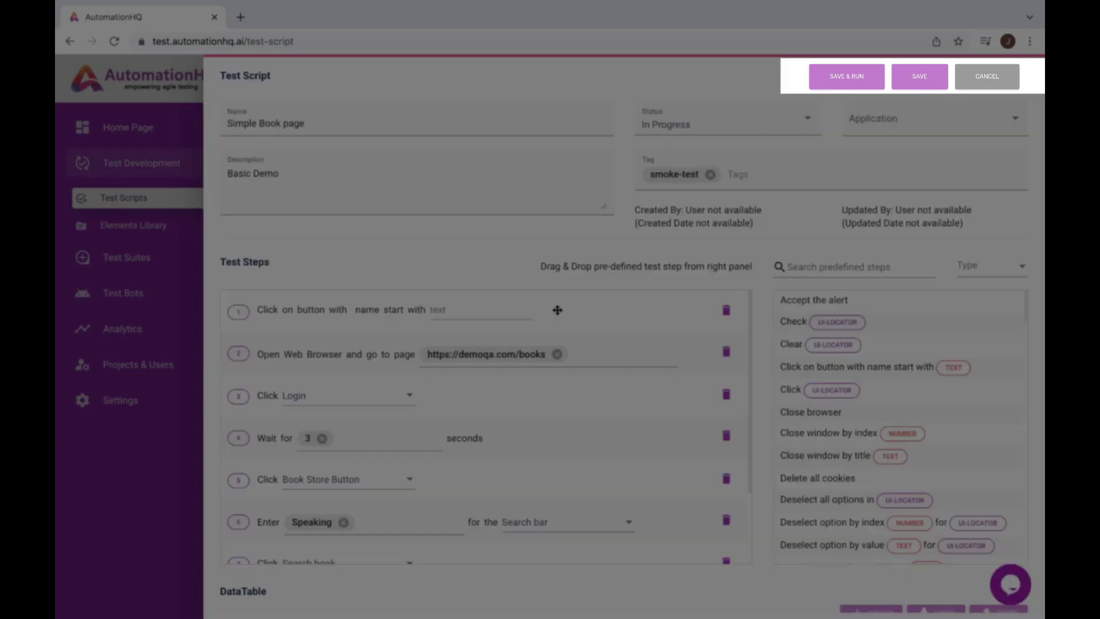
pyautogui.click(916, 82)
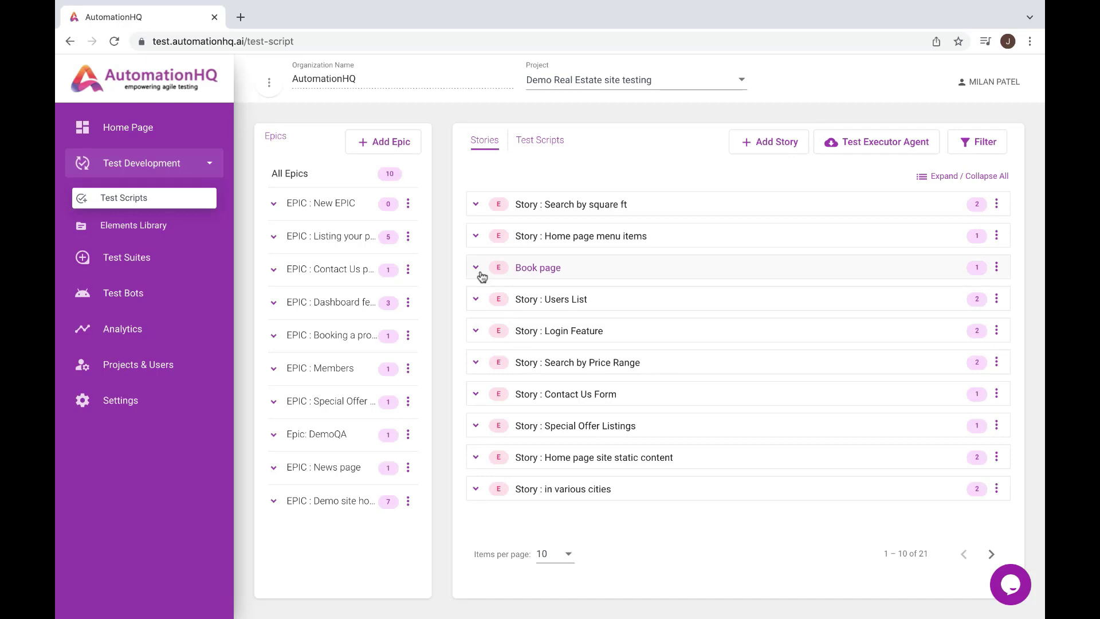
# Step: Reopen the Simple Book page script and set its status to Ready
pyautogui.click(475, 267)
pyautogui.click(566, 291)
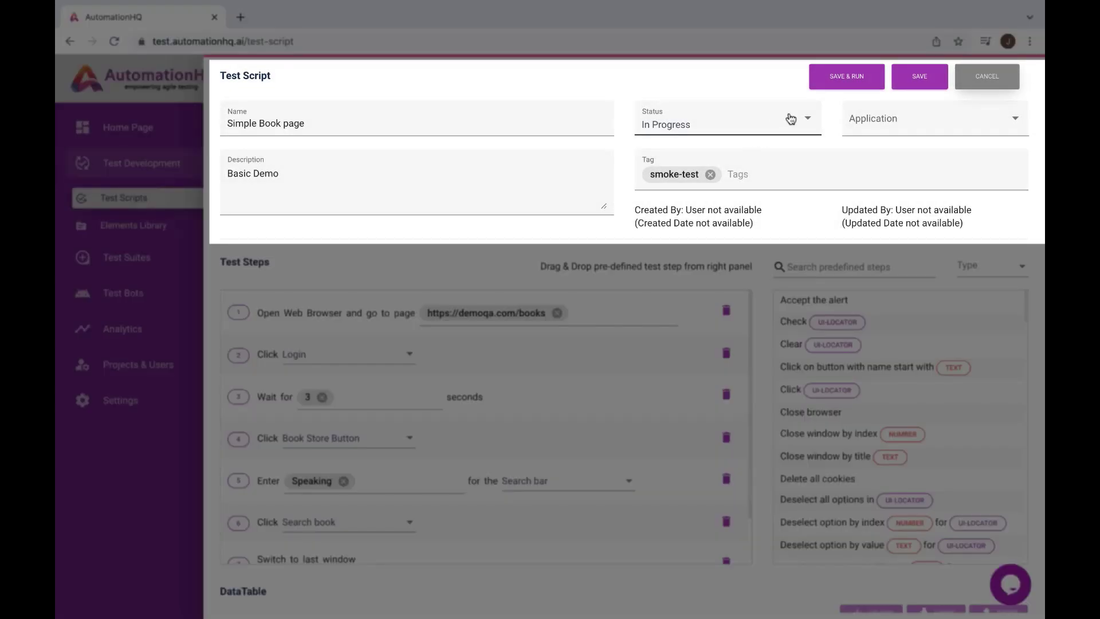
pyautogui.click(793, 119)
pyautogui.click(797, 135)
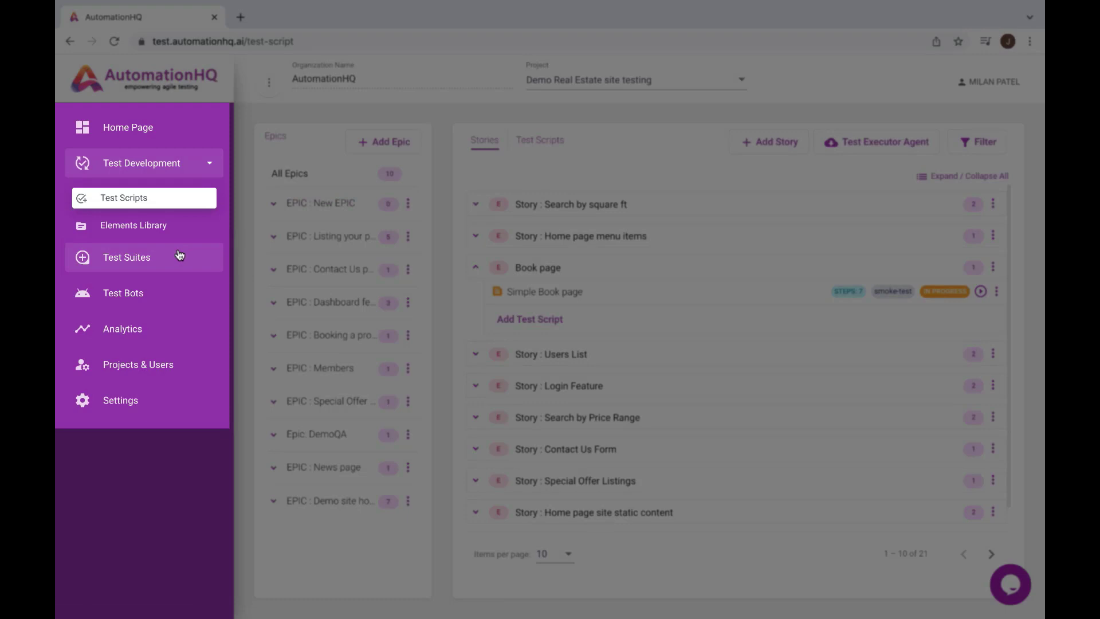
pyautogui.click(179, 256)
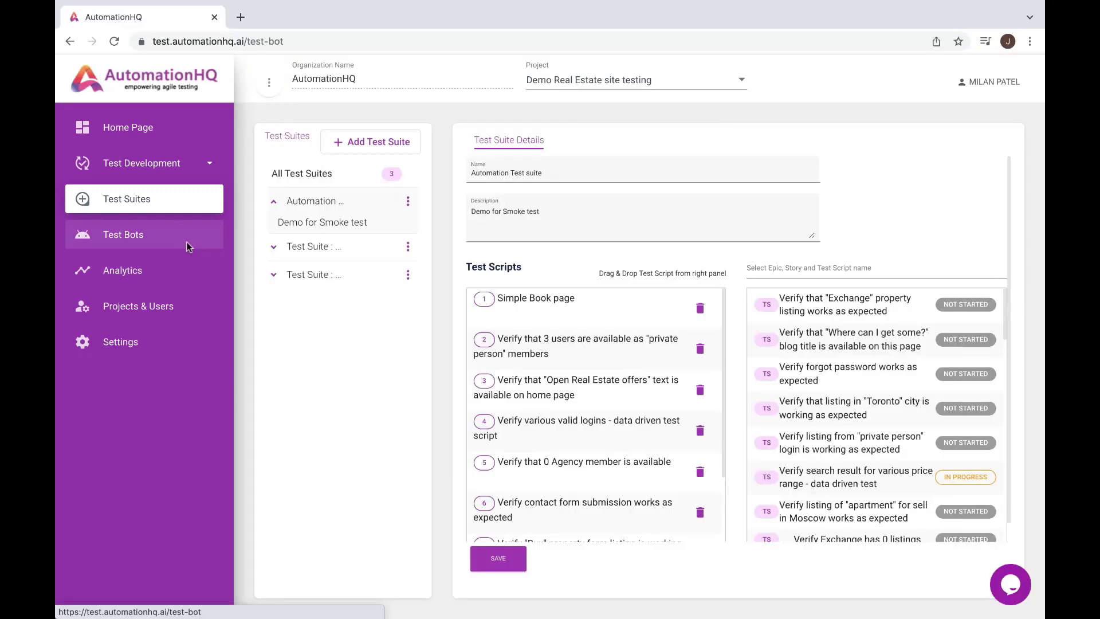
# Step: Review the Regression test bot's runs, configuration details and its empty schedulers list
pyautogui.click(187, 241)
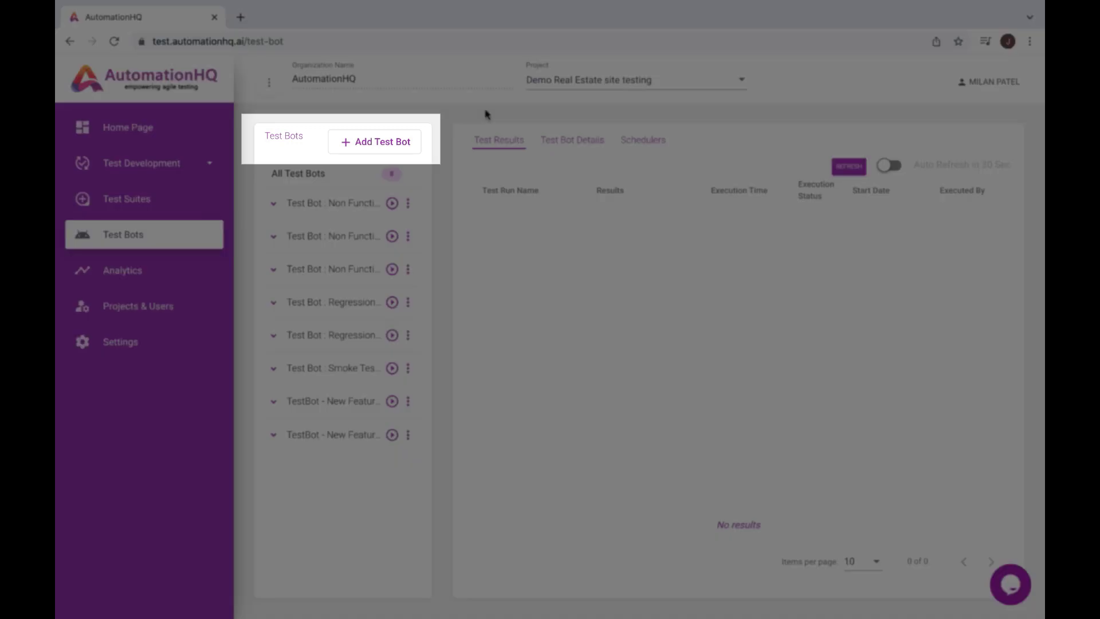
pyautogui.click(289, 337)
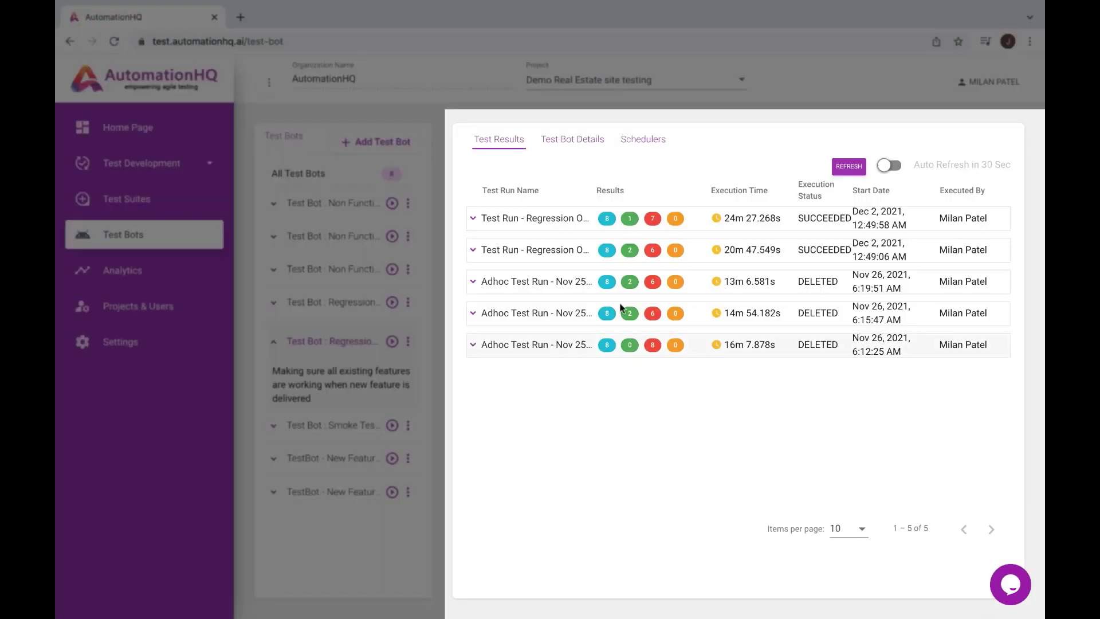
pyautogui.click(583, 148)
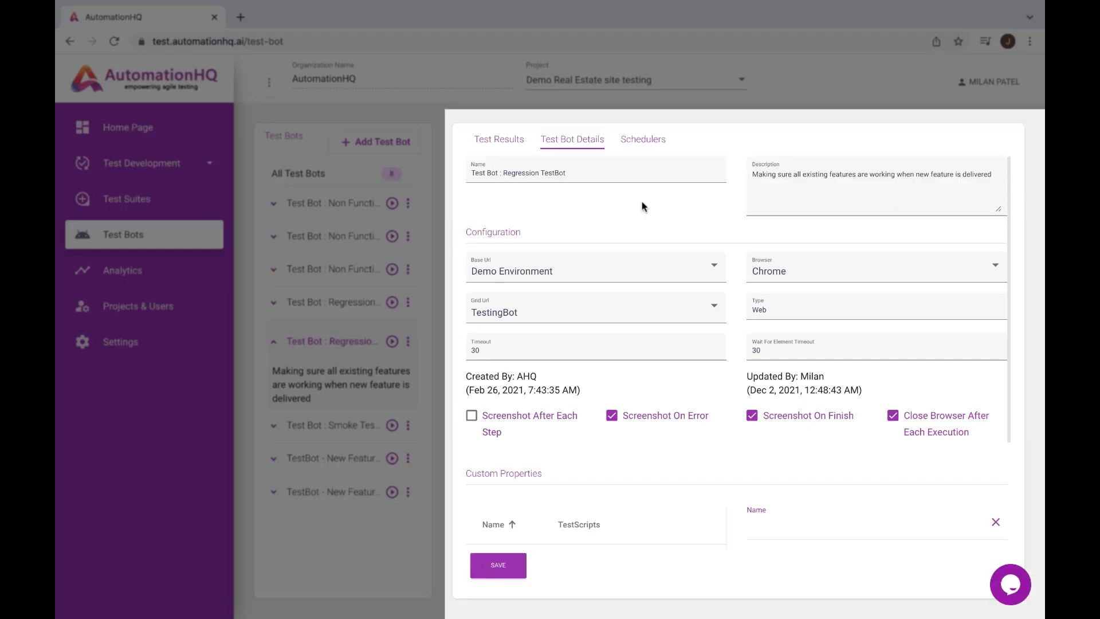
pyautogui.click(656, 143)
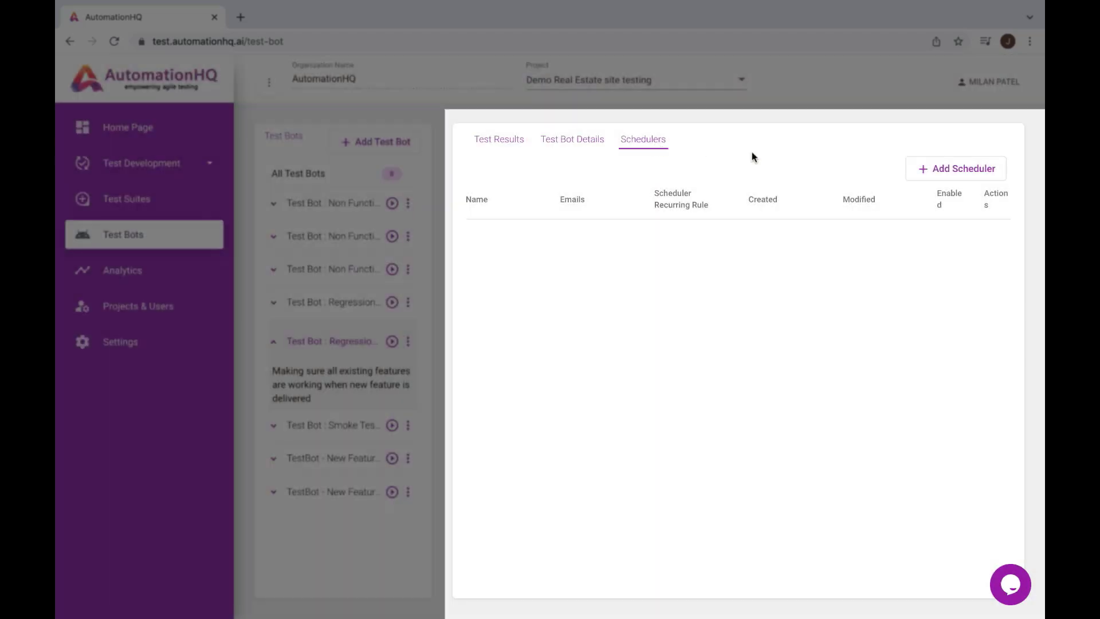
# Step: Start a new scheduler, browse its Hourly, Daily, Weekly, Monthly and Yearly options, and begin adding e-mails
pyautogui.click(959, 177)
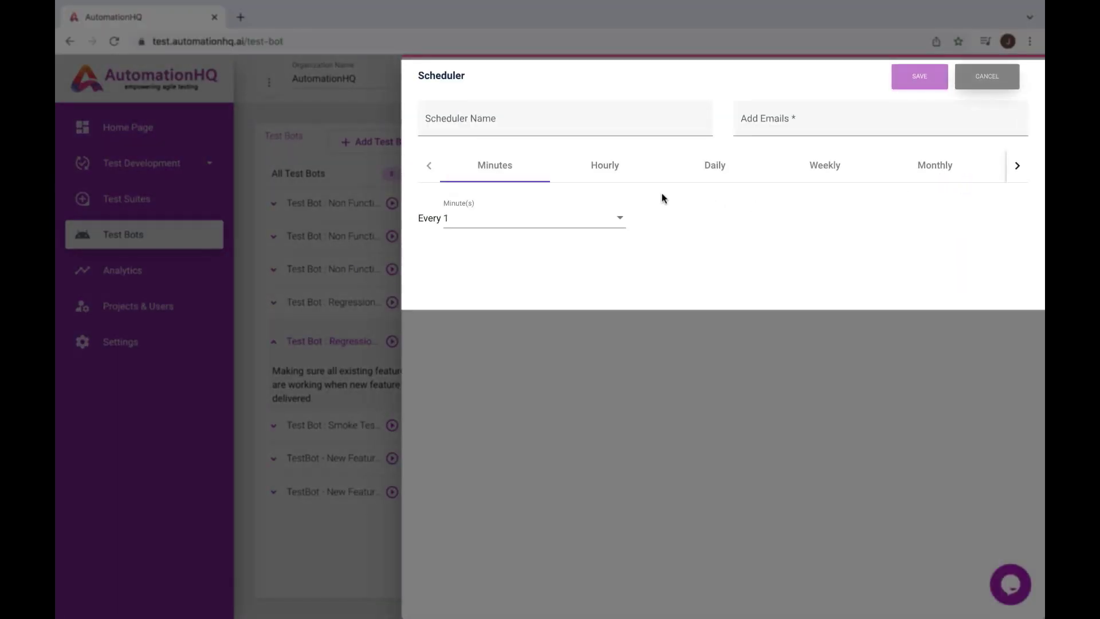
pyautogui.click(631, 177)
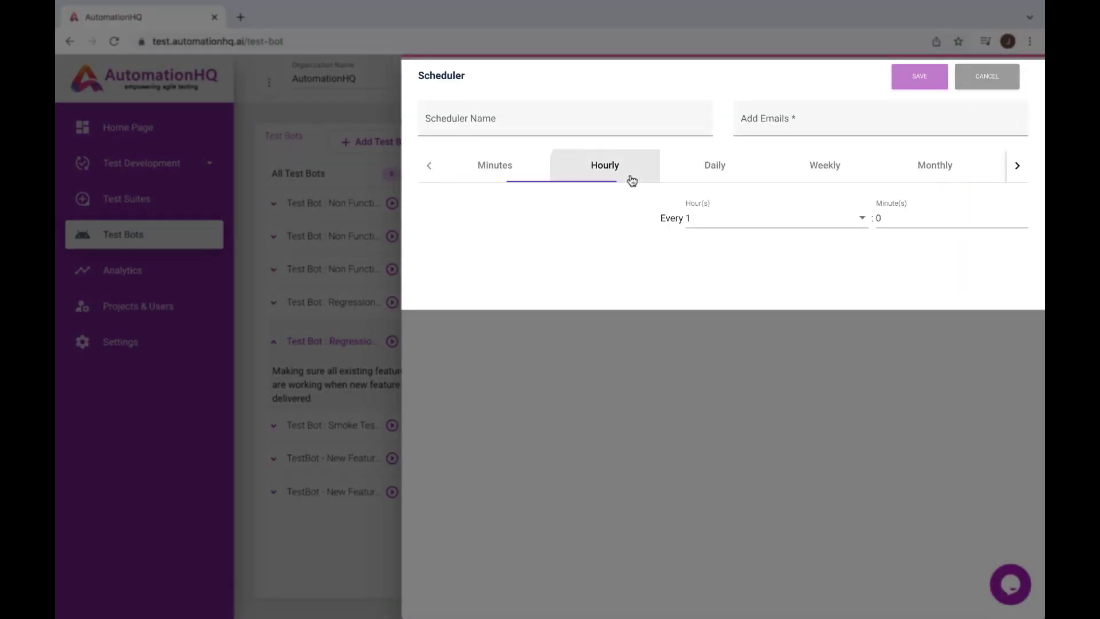
pyautogui.click(717, 172)
pyautogui.click(816, 173)
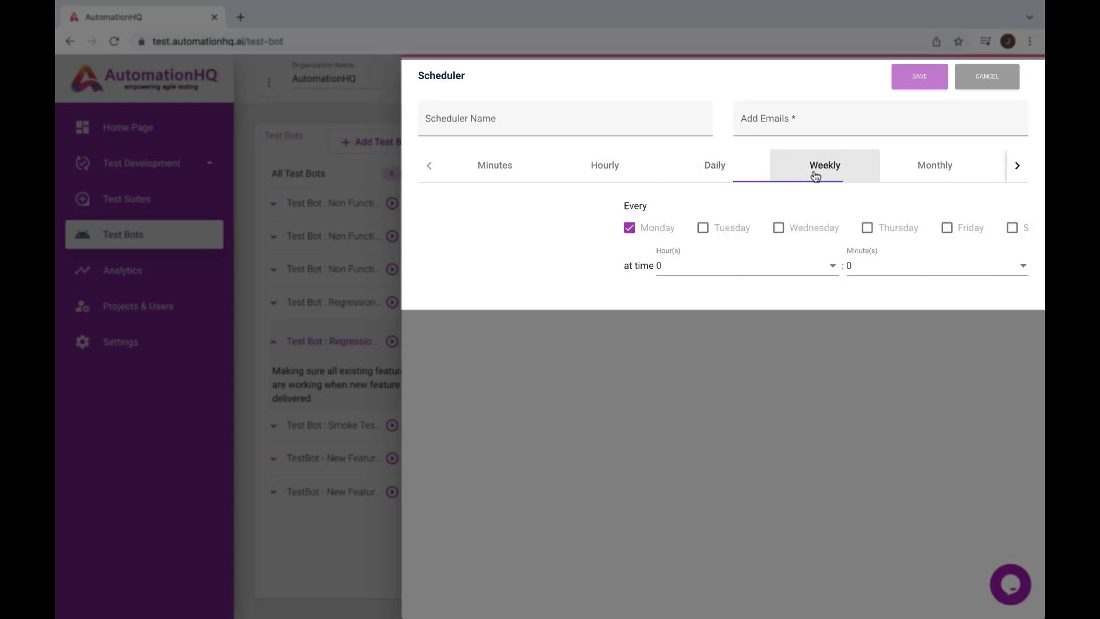
pyautogui.click(951, 174)
pyautogui.click(1011, 171)
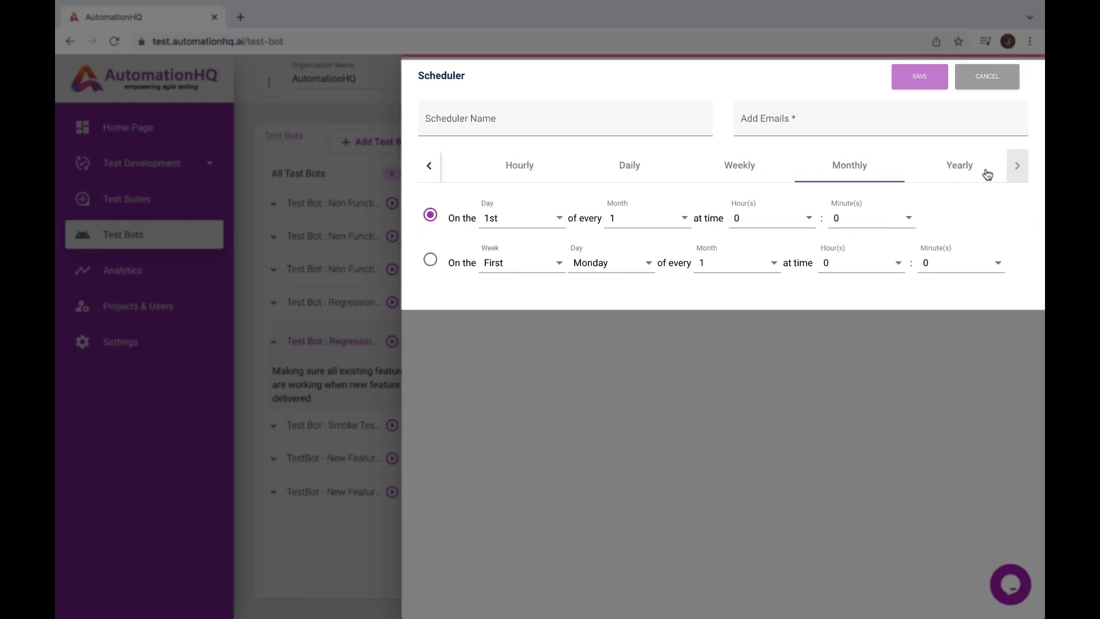
pyautogui.click(987, 174)
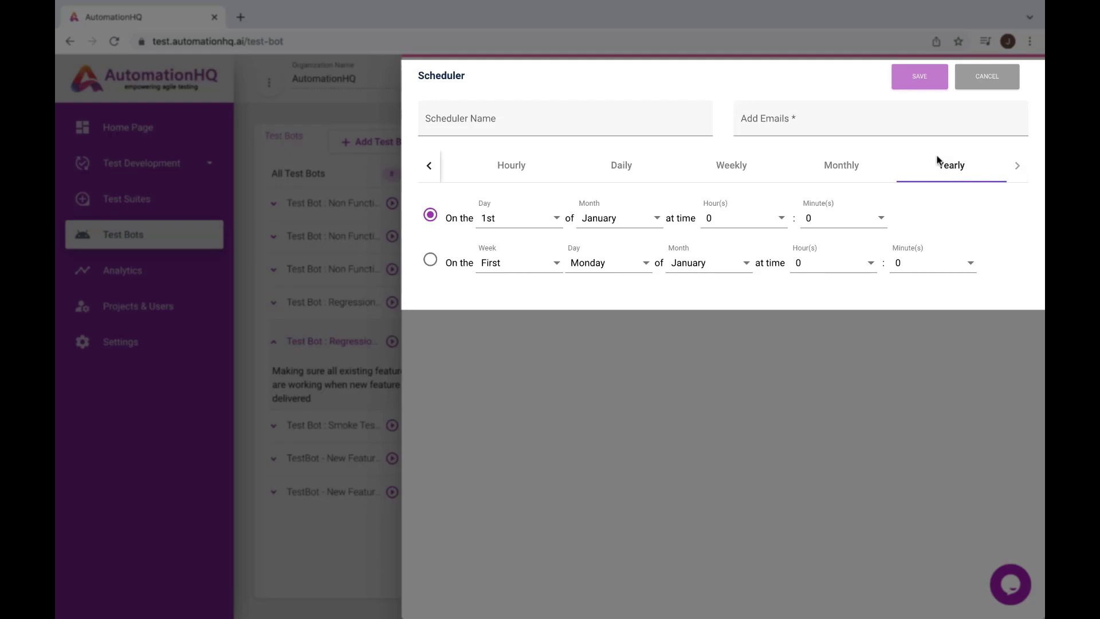
pyautogui.click(938, 124)
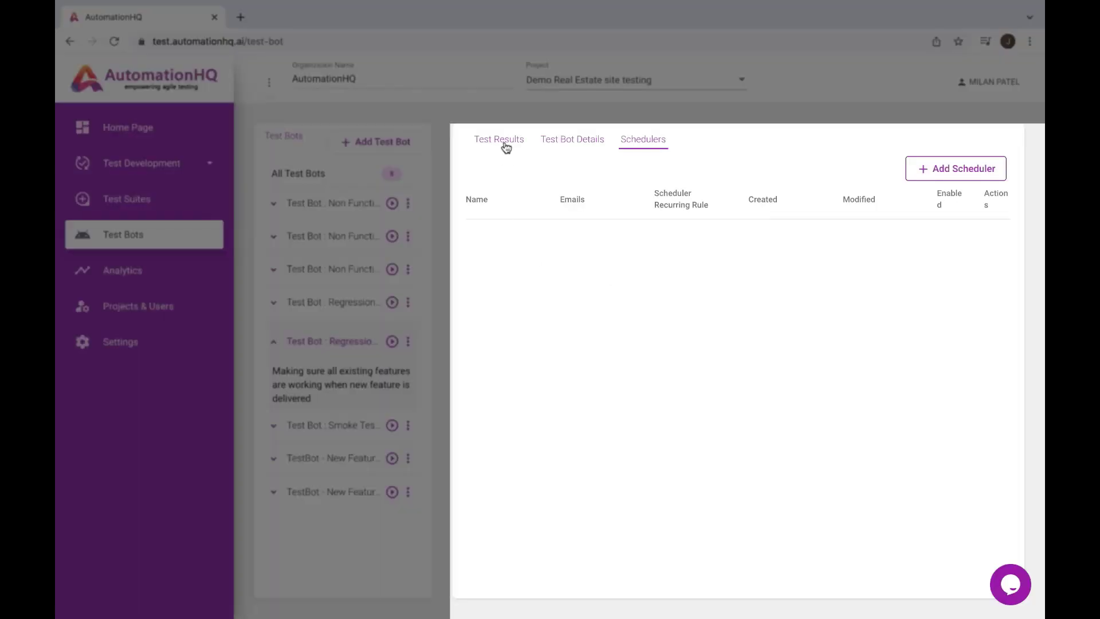
# Step: From the latest run's Automation Test suite, open Simple Book page for editing and view its status options
pyautogui.click(505, 144)
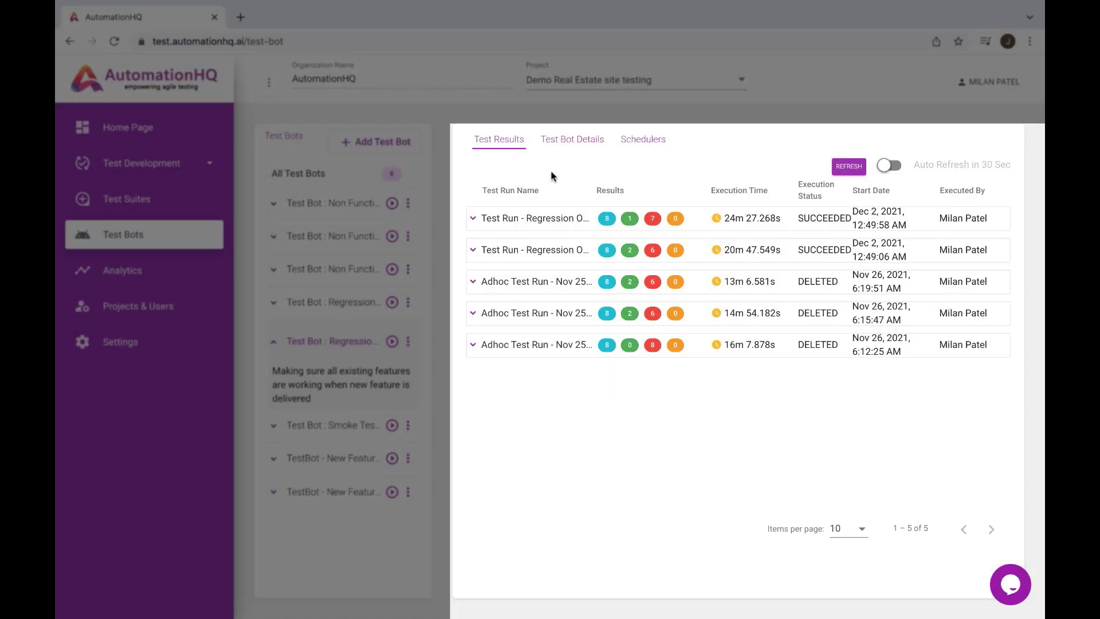
pyautogui.click(487, 218)
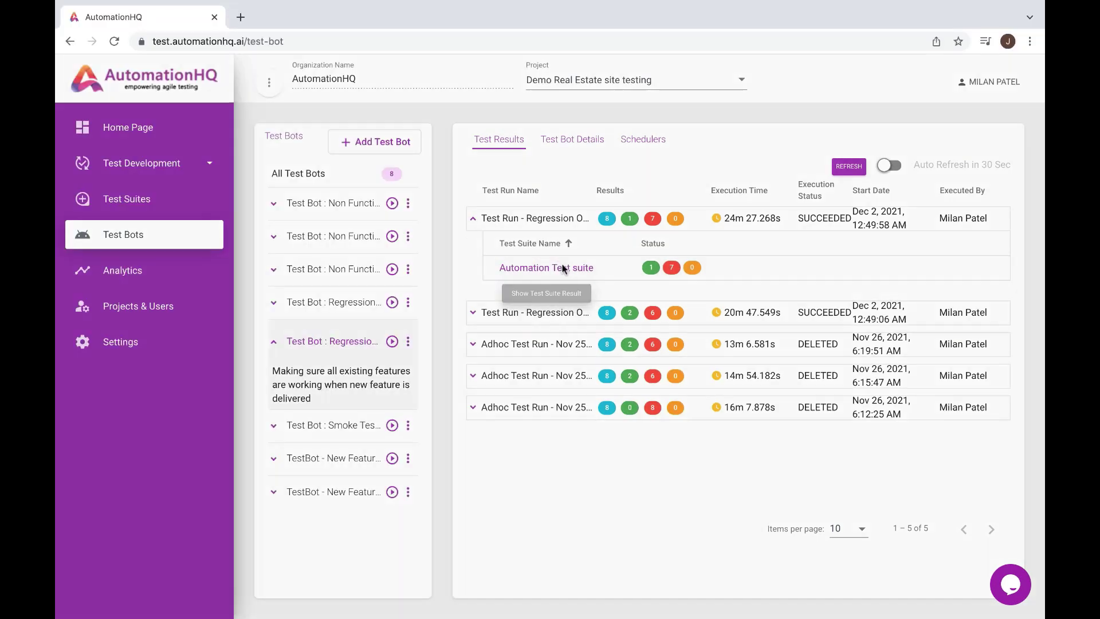
pyautogui.click(564, 269)
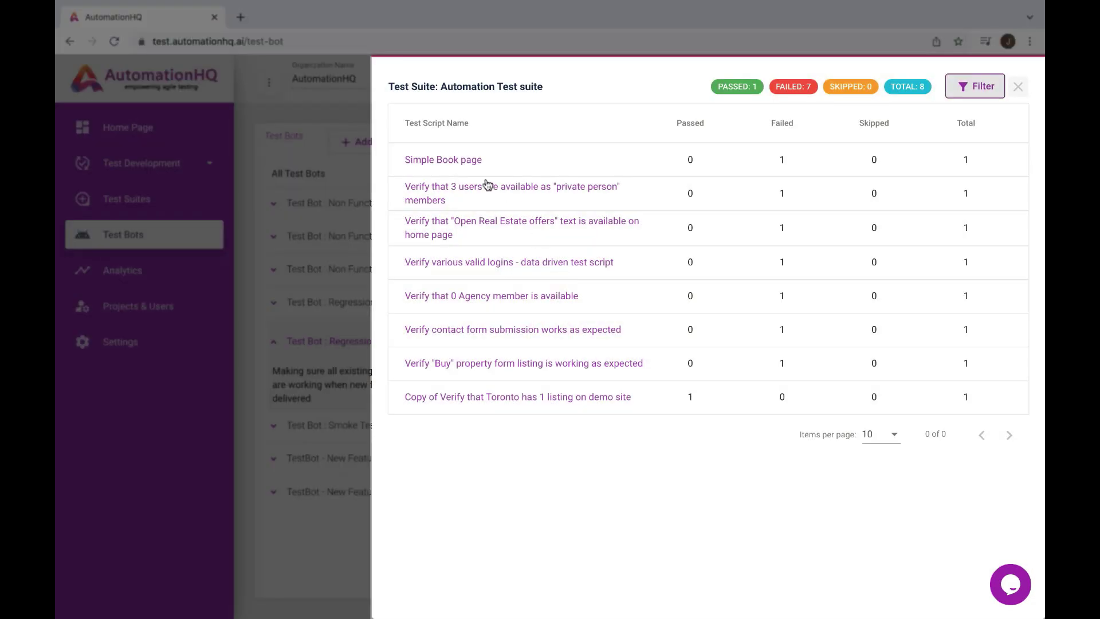
pyautogui.click(467, 161)
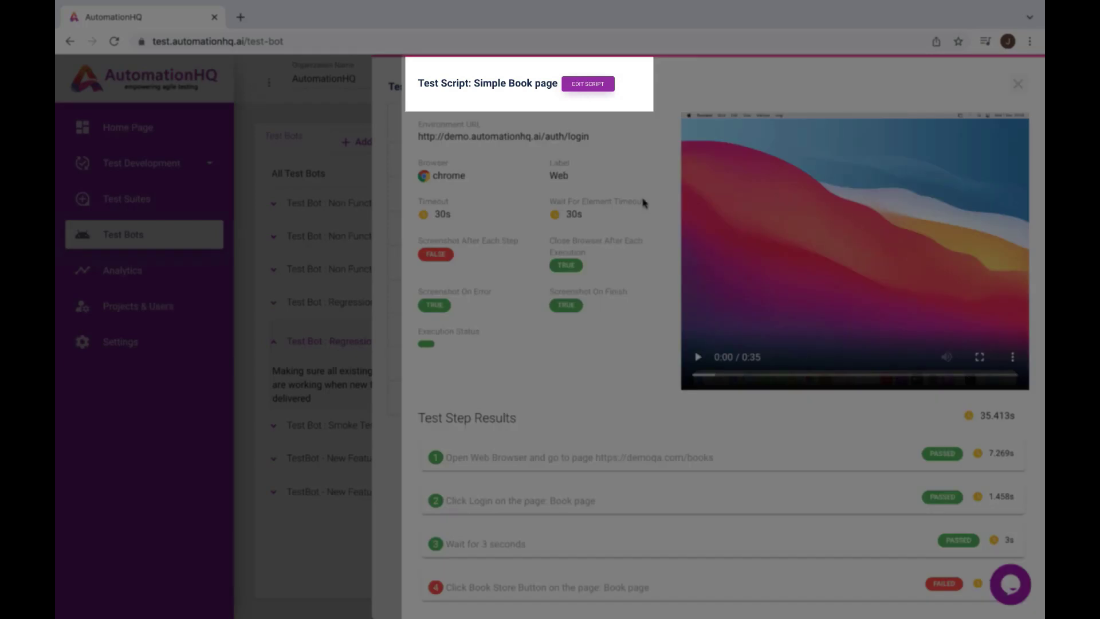
pyautogui.click(598, 85)
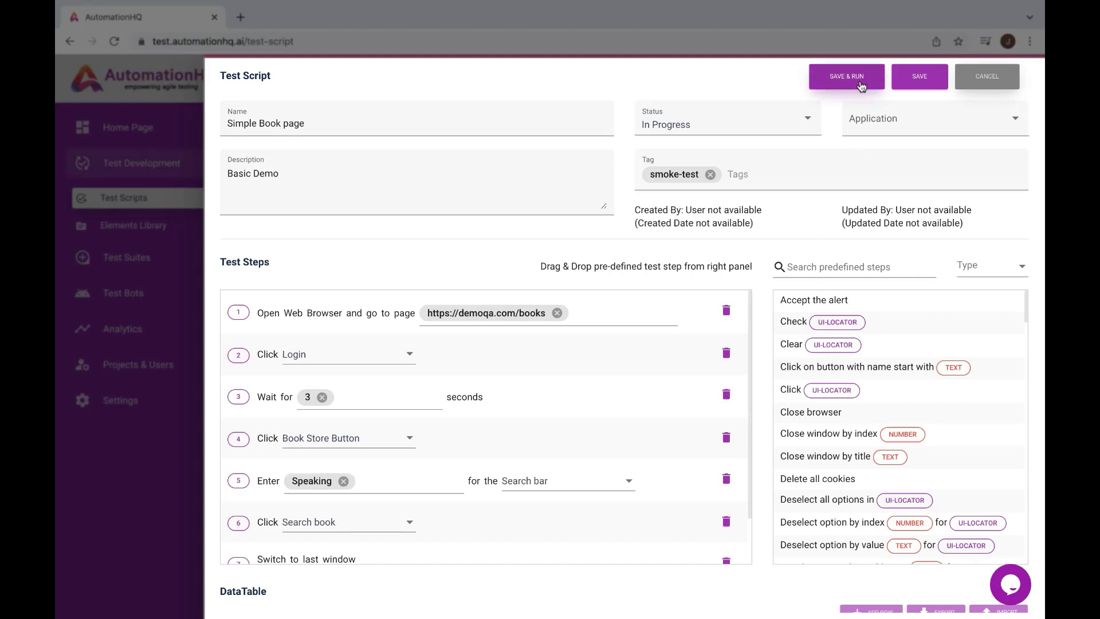
pyautogui.click(814, 124)
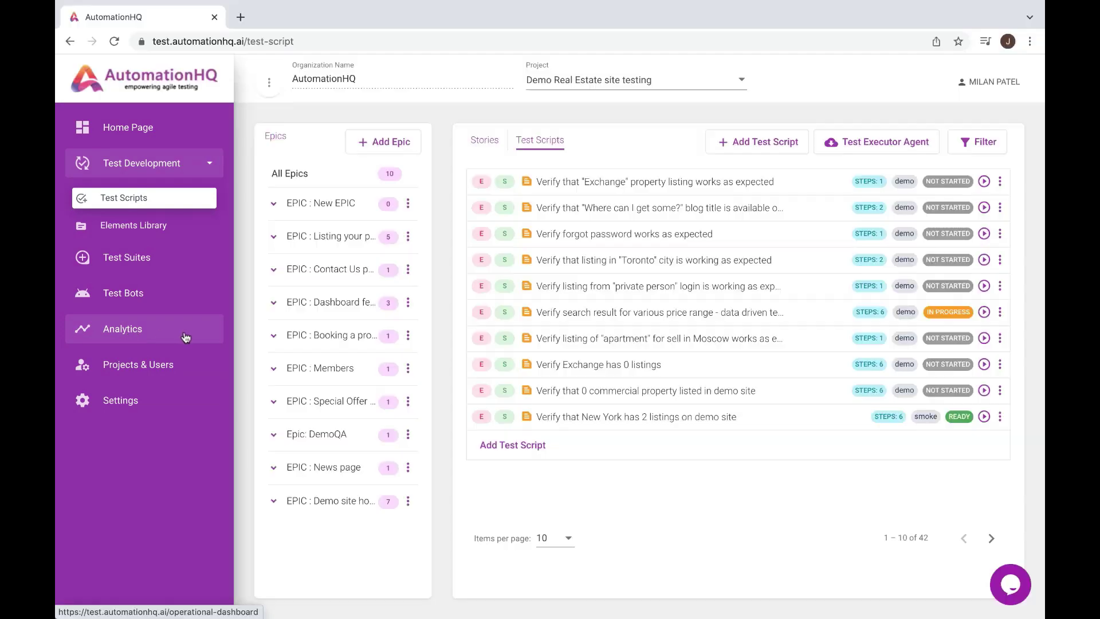
# Step: Drill into the latest scheduled run's suite and story creation script results, then scroll back up
pyautogui.click(133, 332)
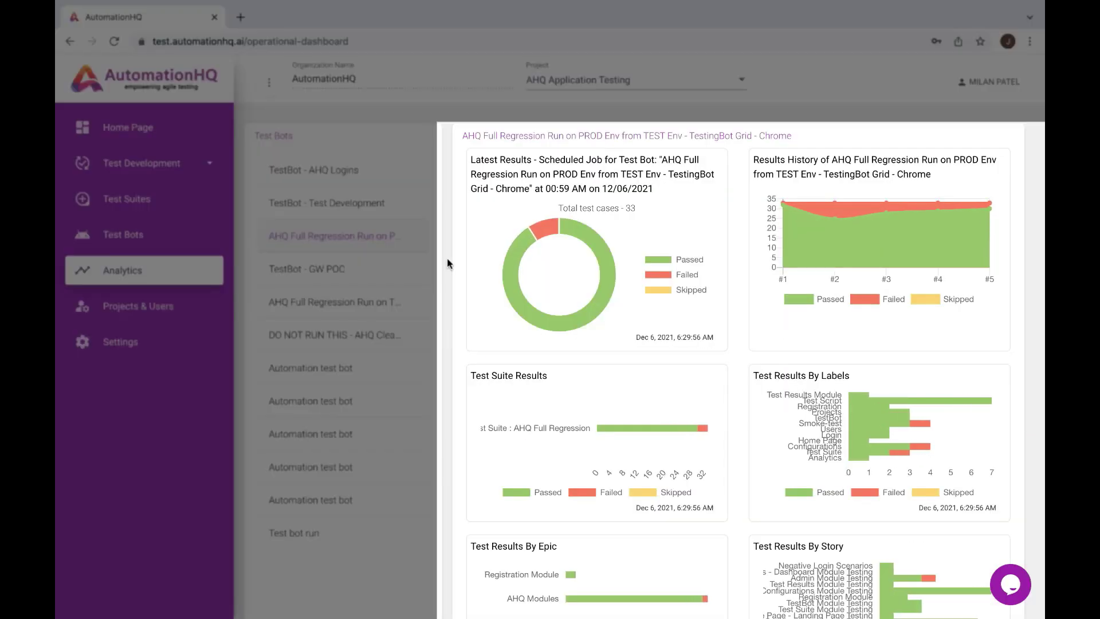
pyautogui.click(543, 223)
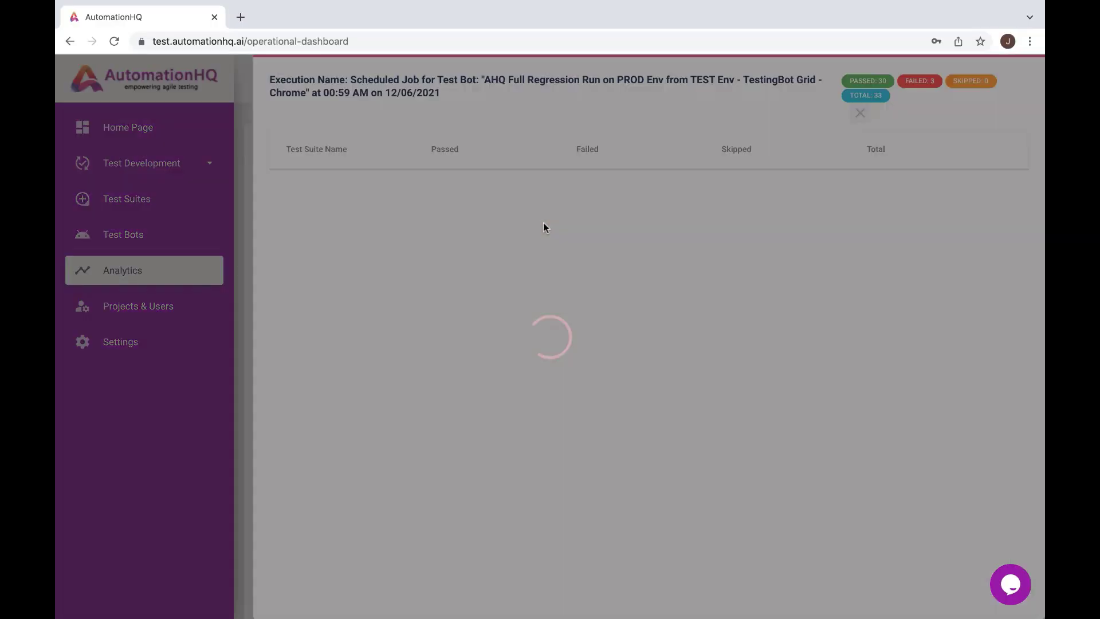
pyautogui.click(338, 185)
pyautogui.click(527, 166)
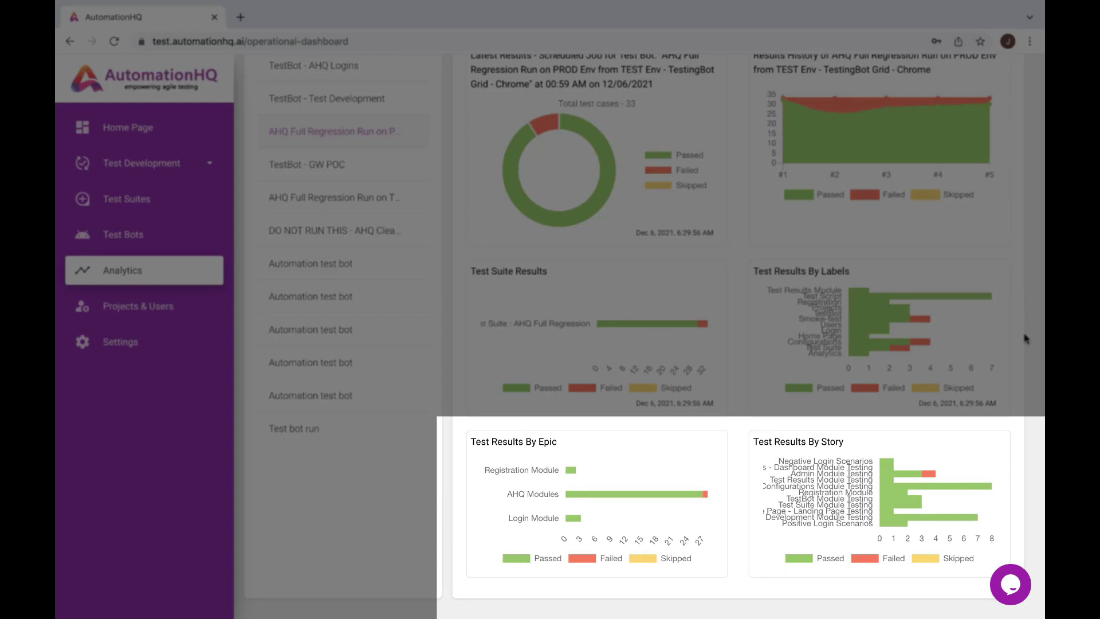
pyautogui.scroll(2, 1026, 338)
pyautogui.moveTo(945, 252)
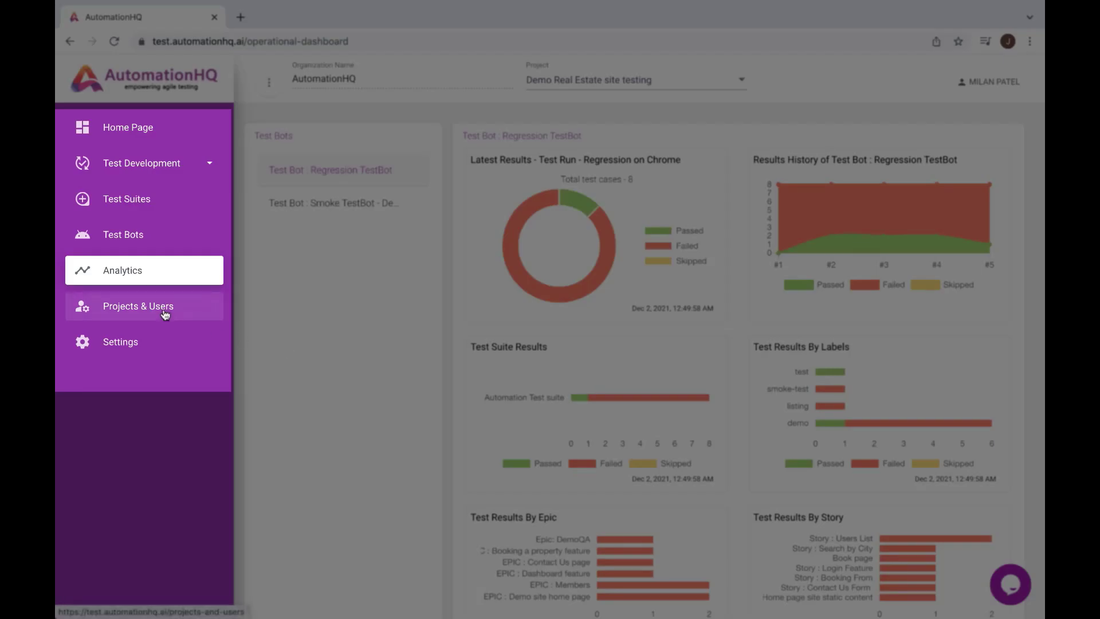
# Step: Go to Projects & Users and start inviting a new user
pyautogui.click(164, 309)
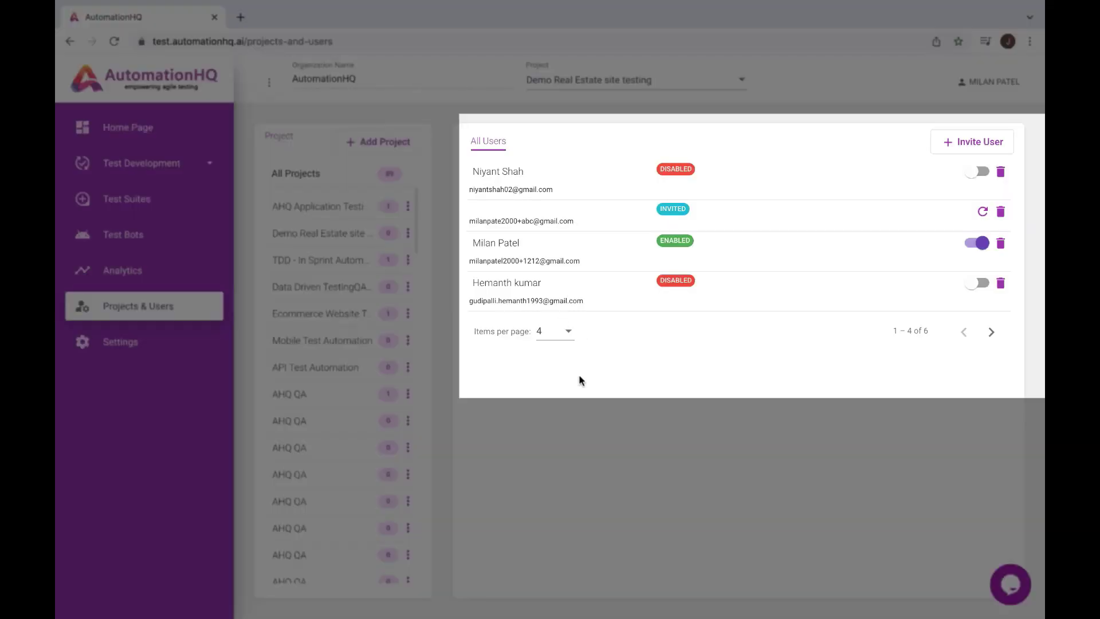
pyautogui.click(983, 146)
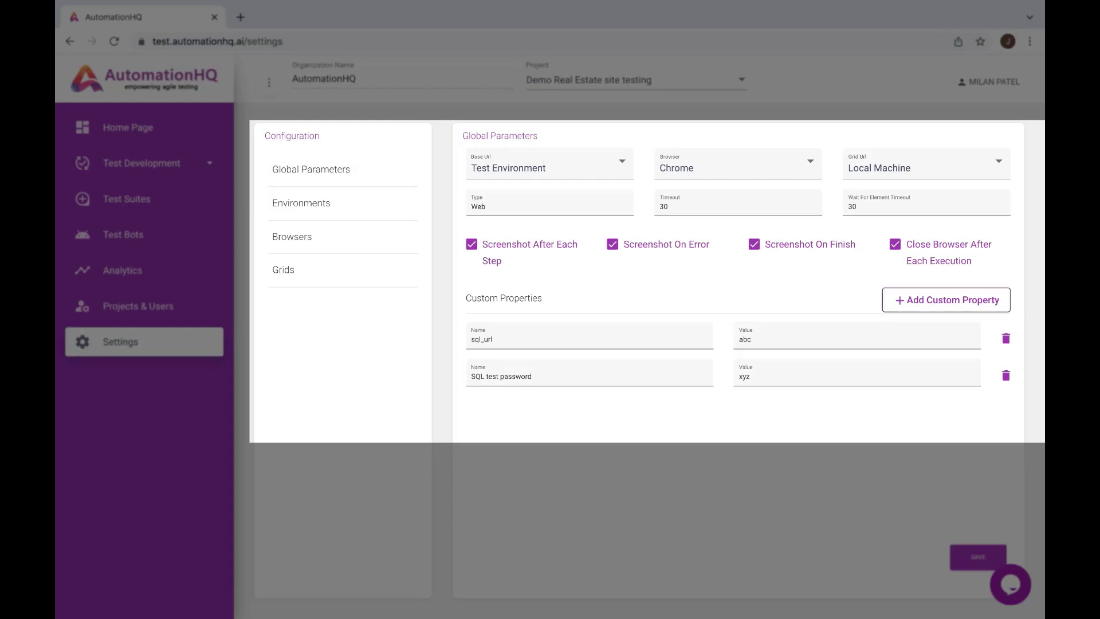
# Step: Add a custom property named db_url, then view the Environments and Browsers lists
pyautogui.click(946, 300)
pyautogui.click(641, 419)
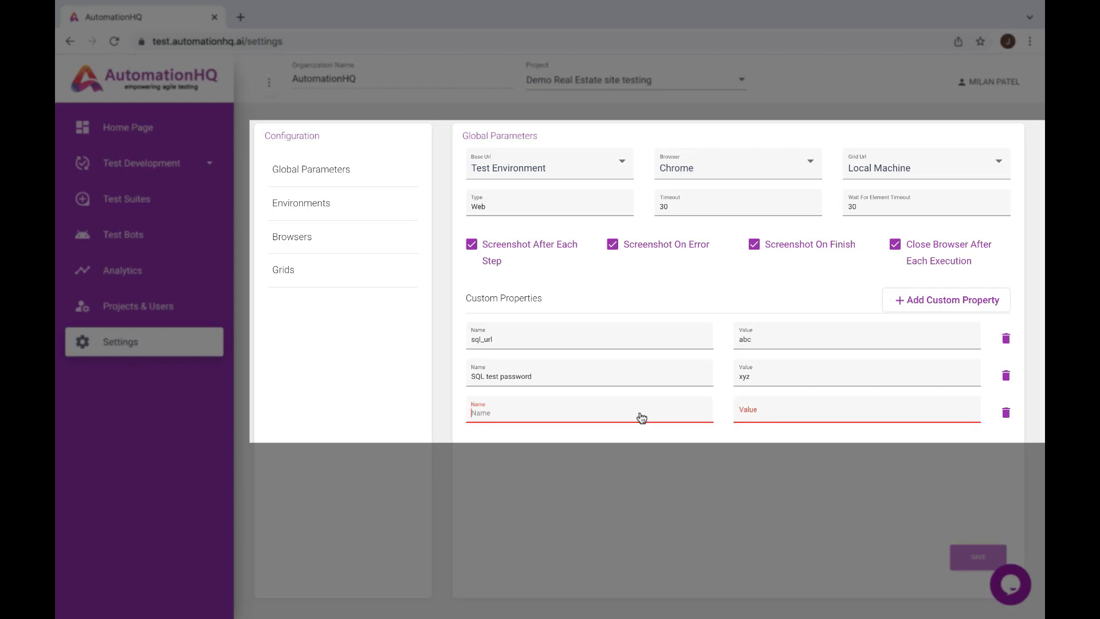
pyautogui.write('db_url')
pyautogui.click(887, 416)
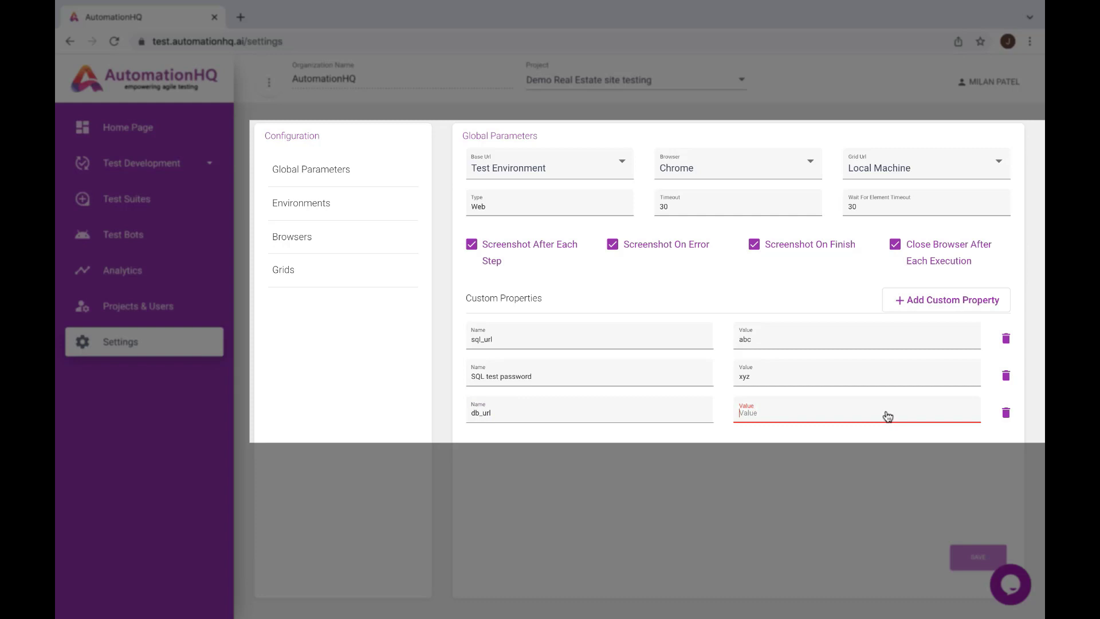
pyautogui.click(320, 201)
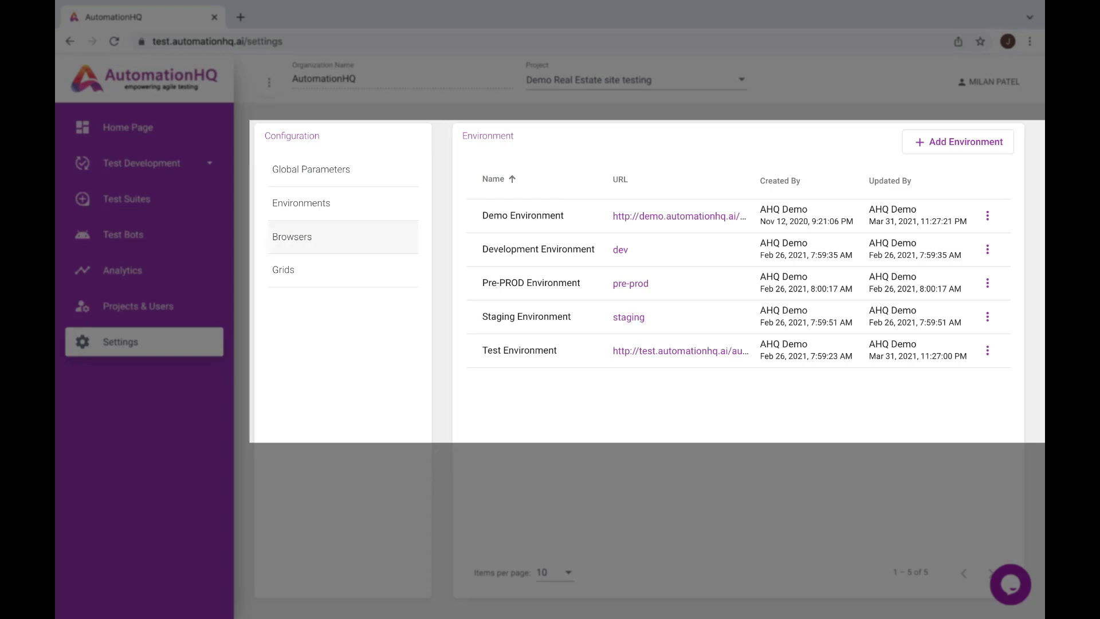
pyautogui.click(309, 240)
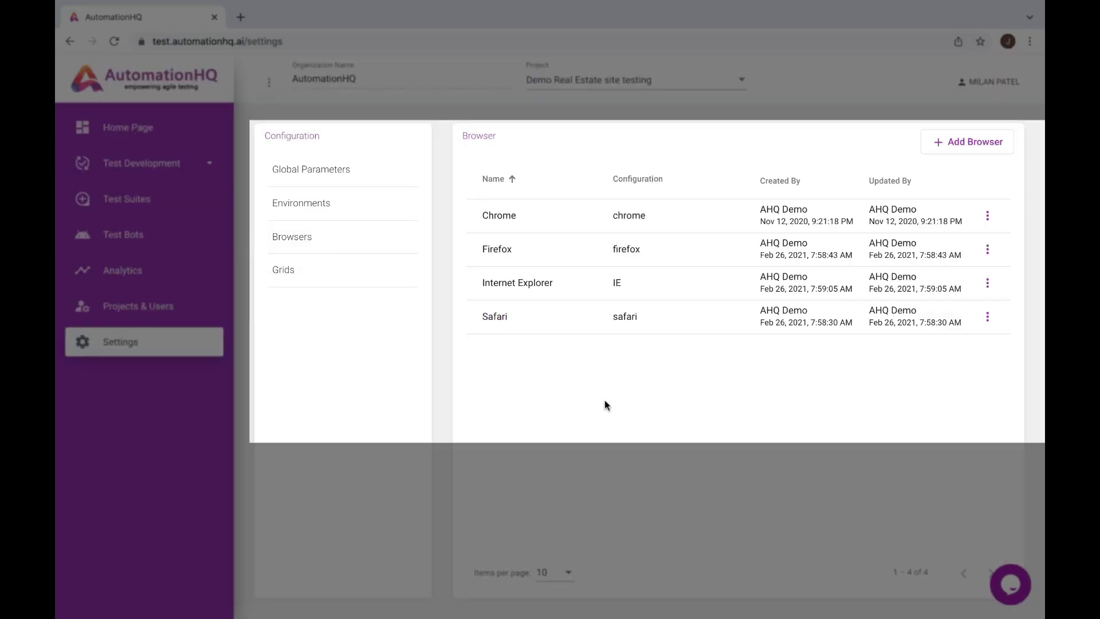